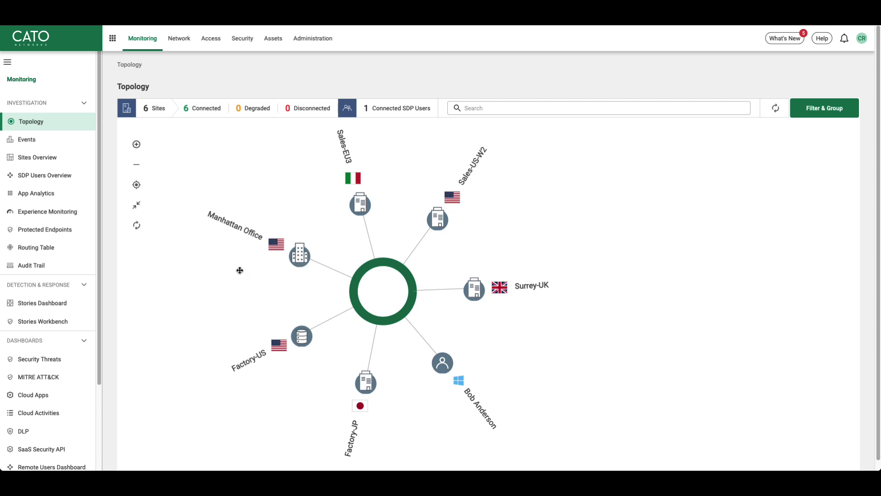
Open Experience Monitoring and switch its results to the Remote Users list.
click(44, 212)
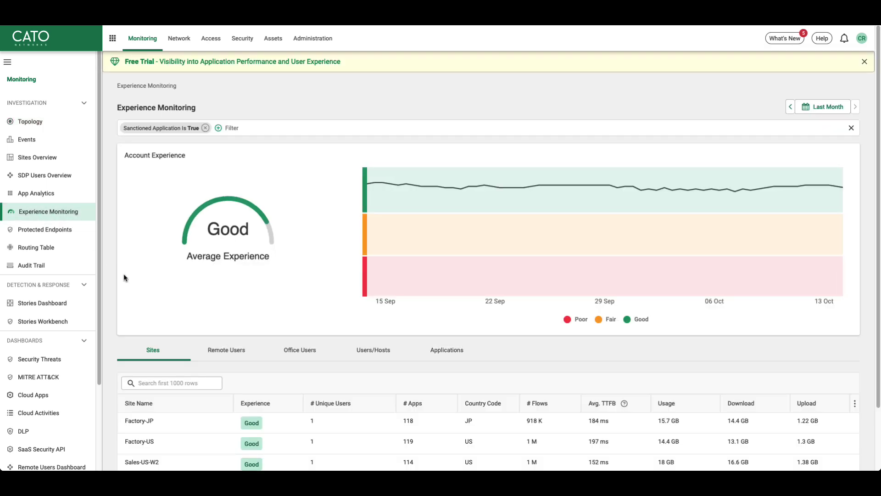
scroll(123, 276, down, 1)
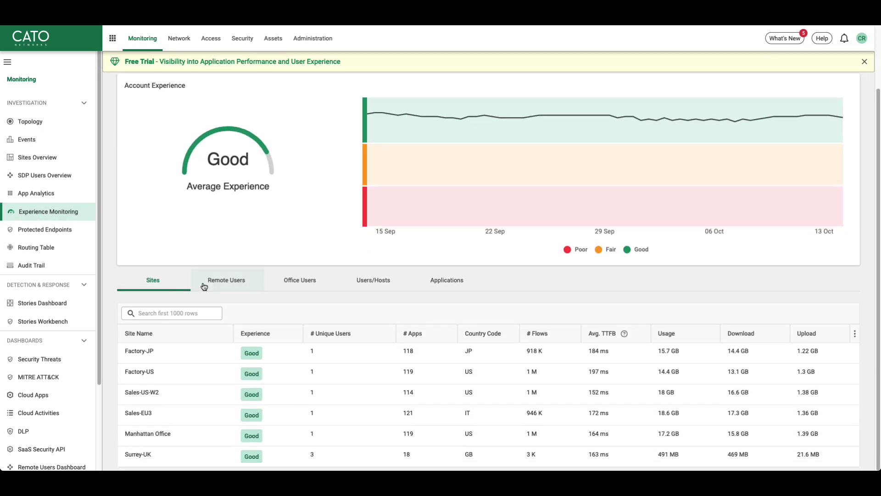
click(210, 285)
scroll(107, 296, down, 1)
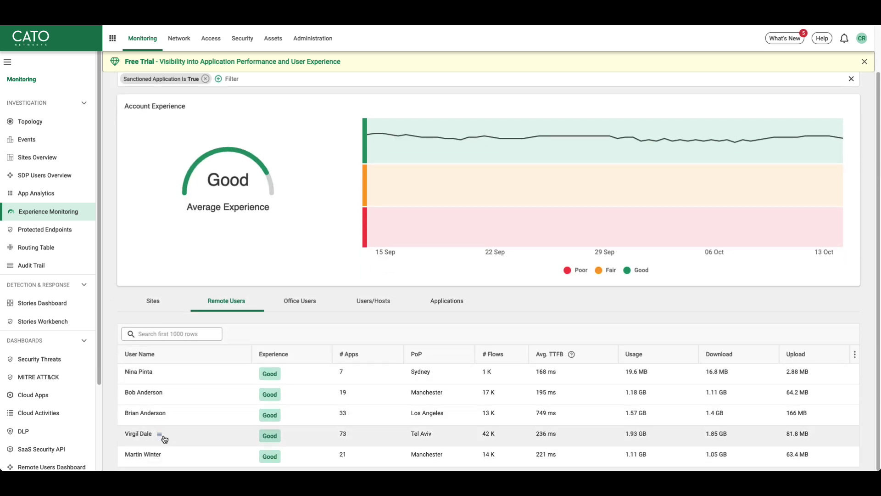
click(150, 455)
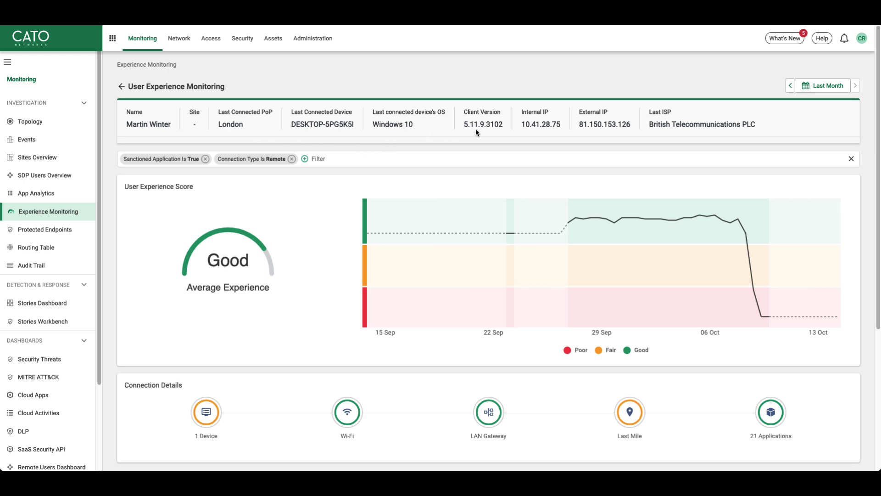
scroll(475, 129, down, 3)
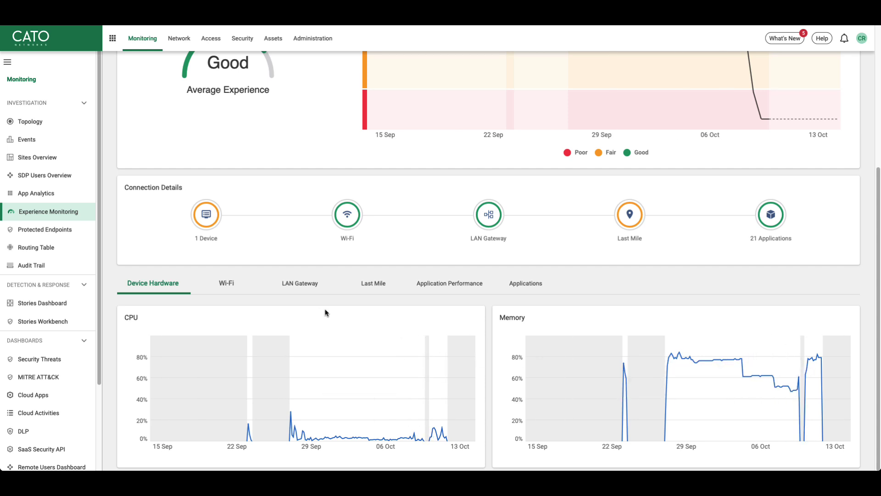
Check the Wi-Fi signal strength chart, then the LAN gateway packet loss and distance.
click(231, 285)
scroll(117, 359, down, 1)
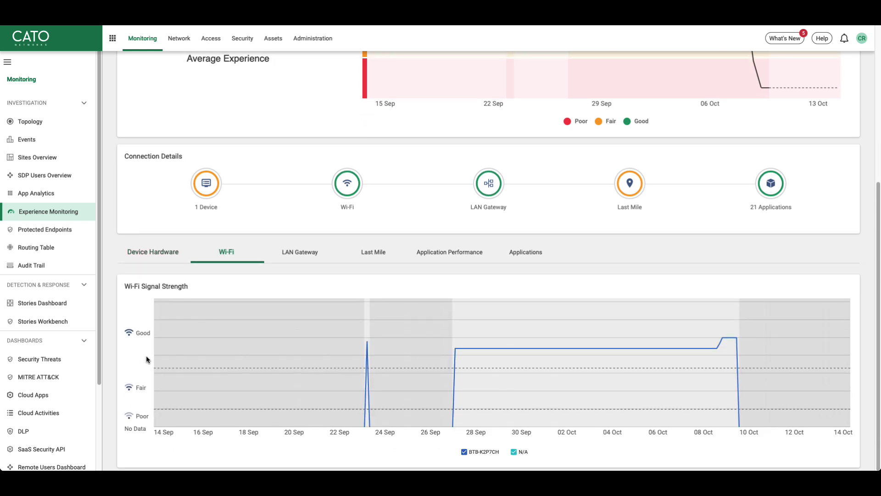
mouse_move(420, 353)
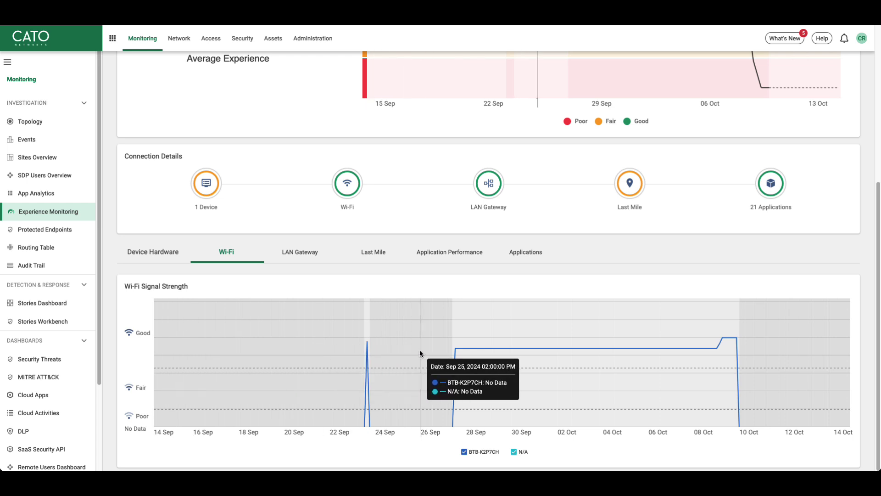
click(293, 251)
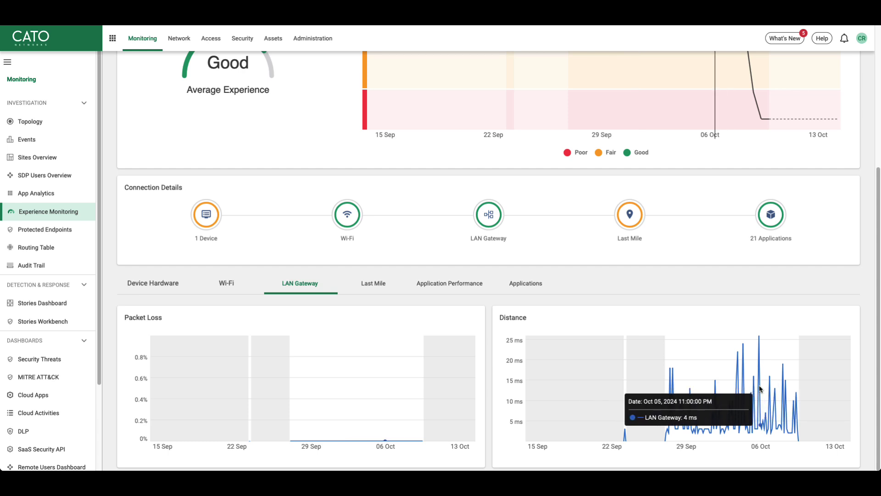
click(366, 285)
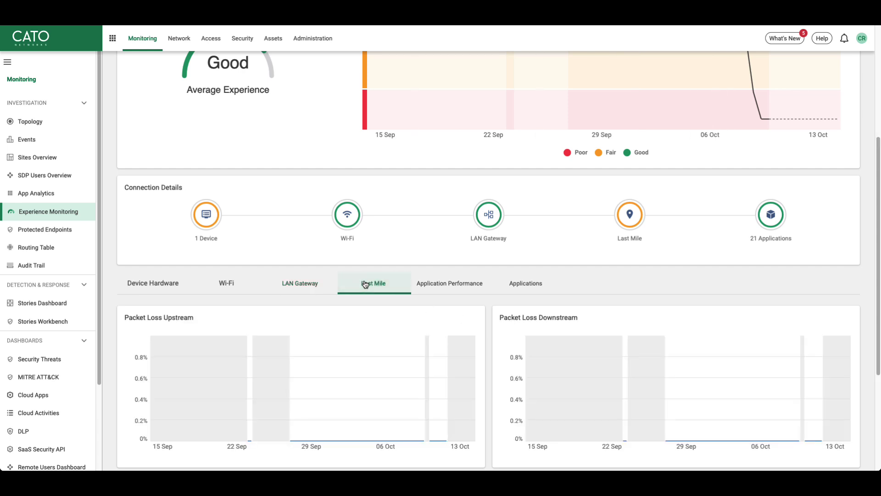
scroll(524, 359, down, 3)
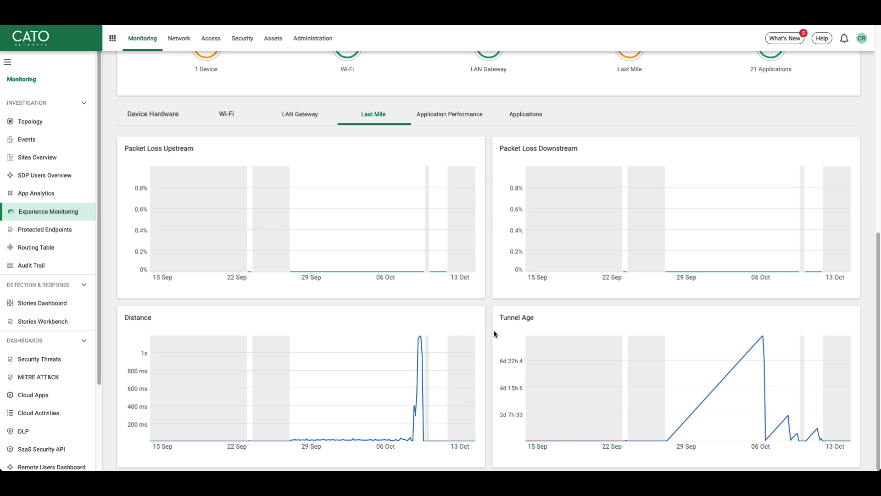
scroll(492, 332, up, 1)
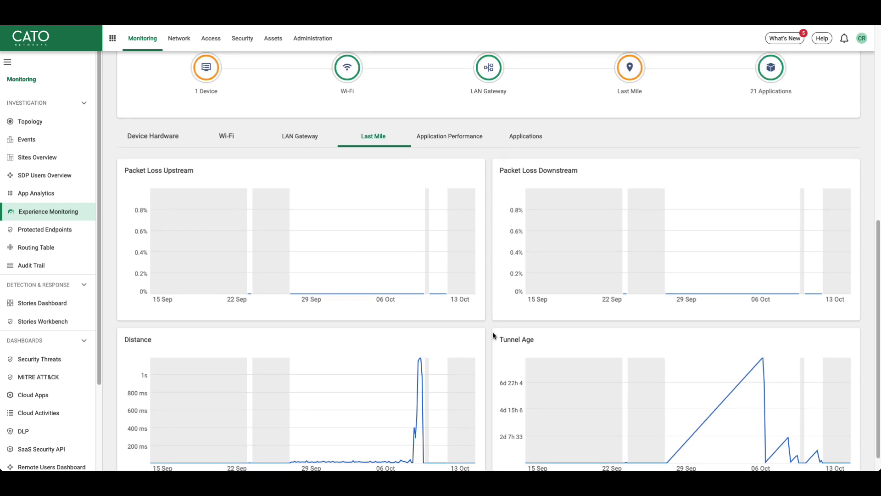
scroll(492, 331, up, 3)
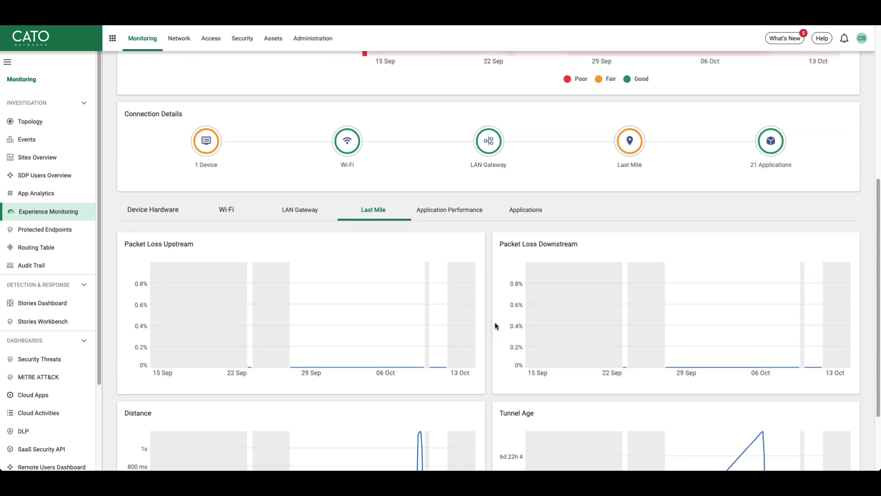
click(533, 210)
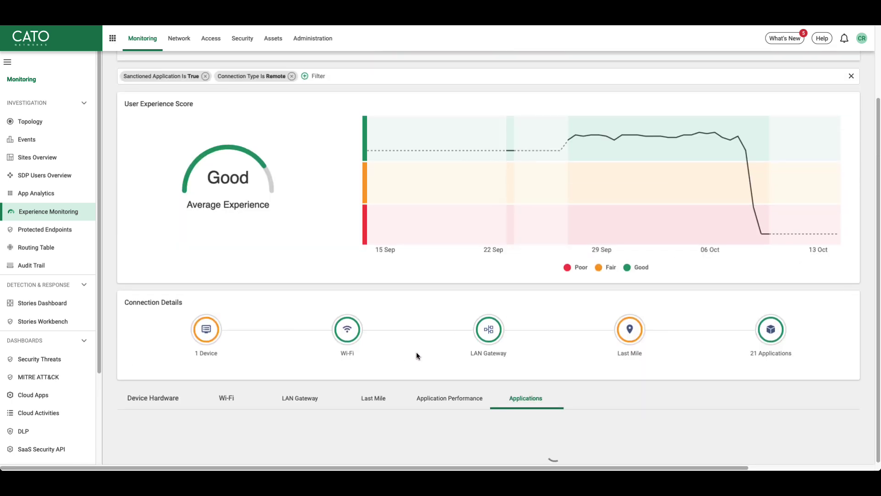
scroll(413, 364, down, 3)
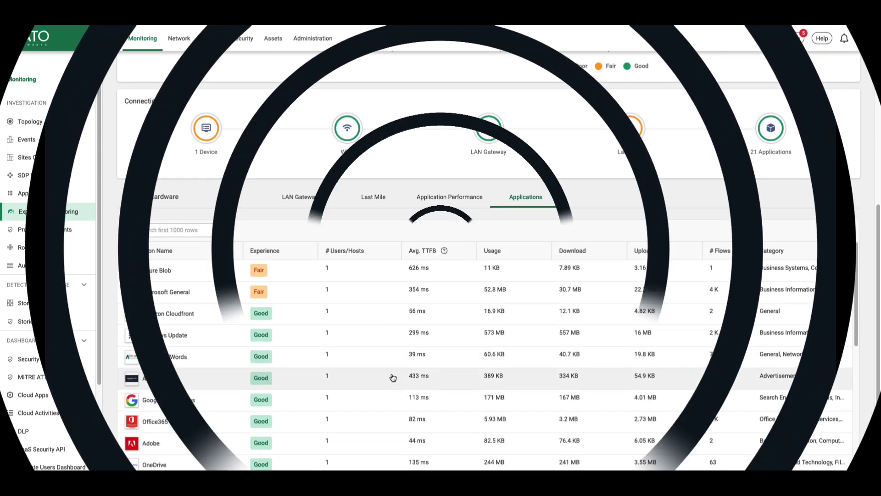